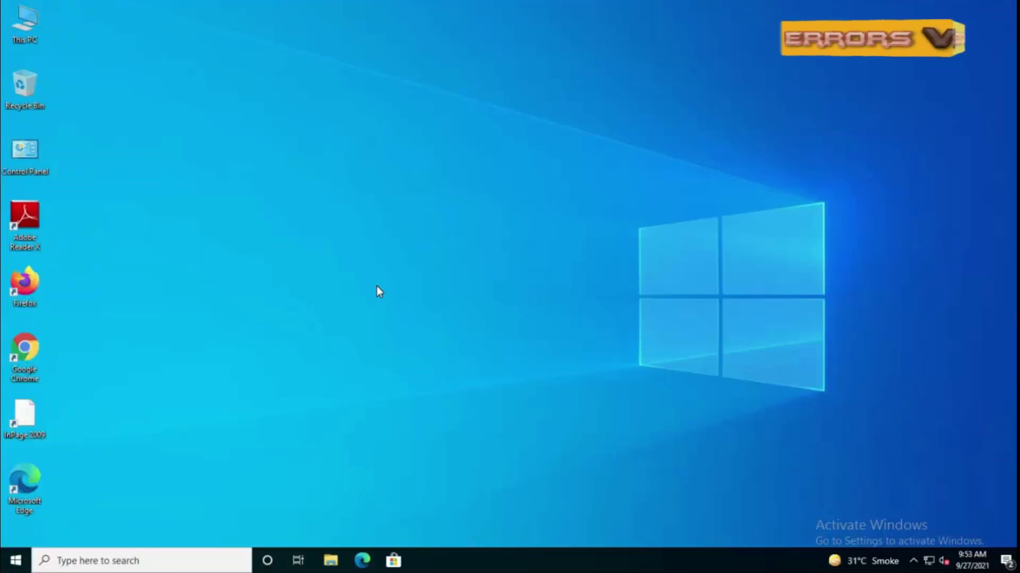
- Launch Remote Desktop Connection via mstsc and connect to the pasted remote computer address
key(super)
text(m)
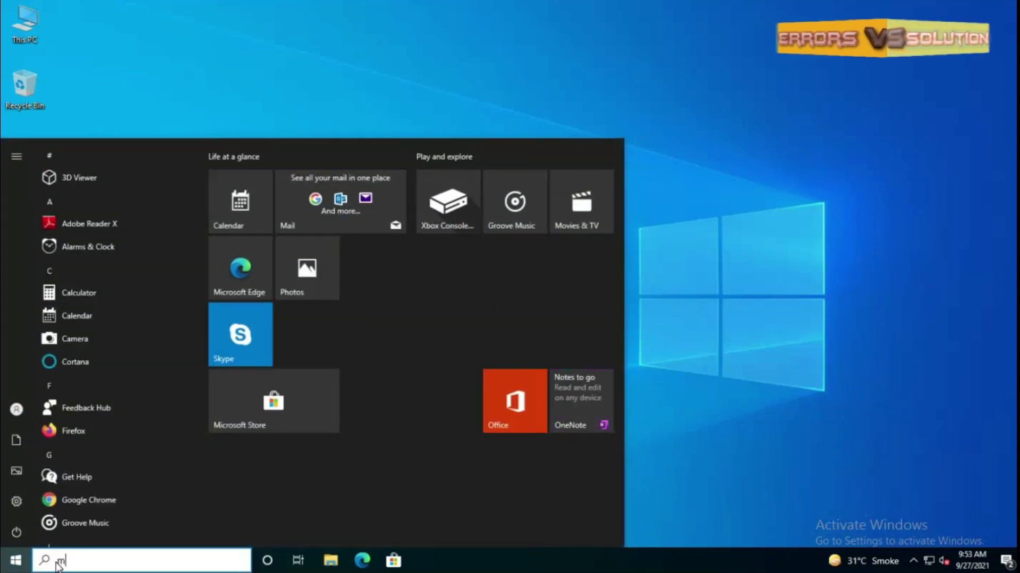
text(stsc)
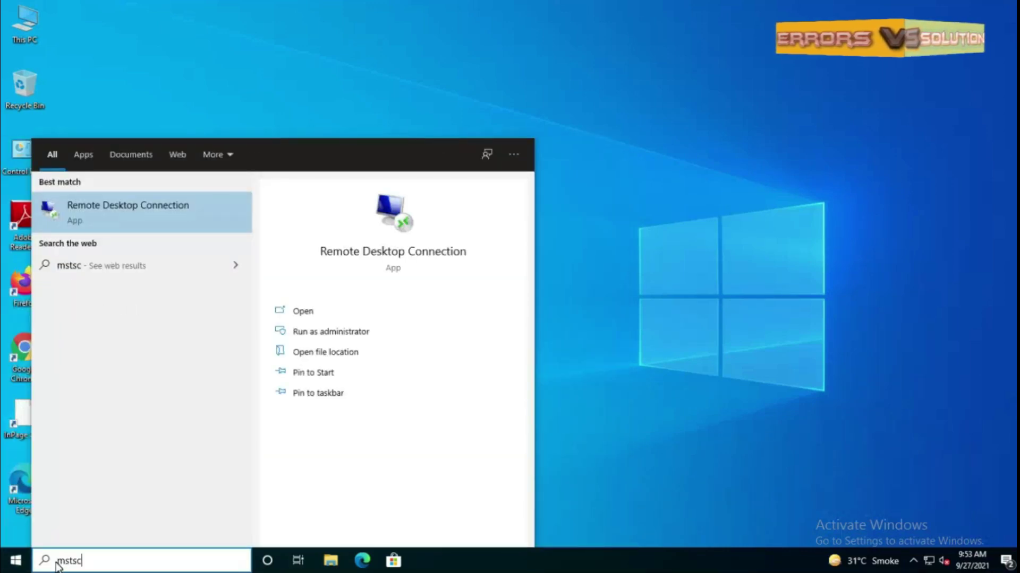
click(108, 215)
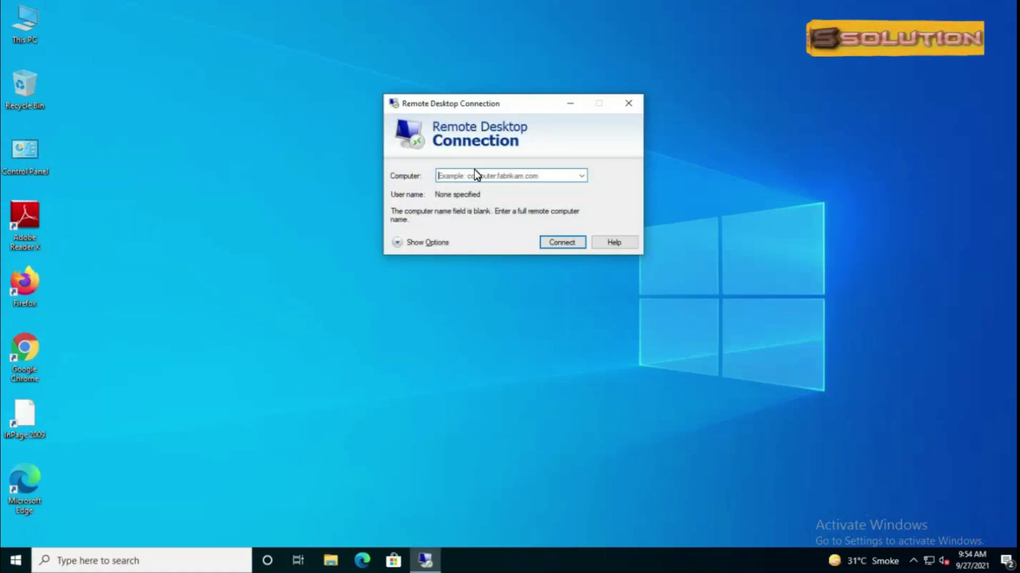
key(ctrl+v)
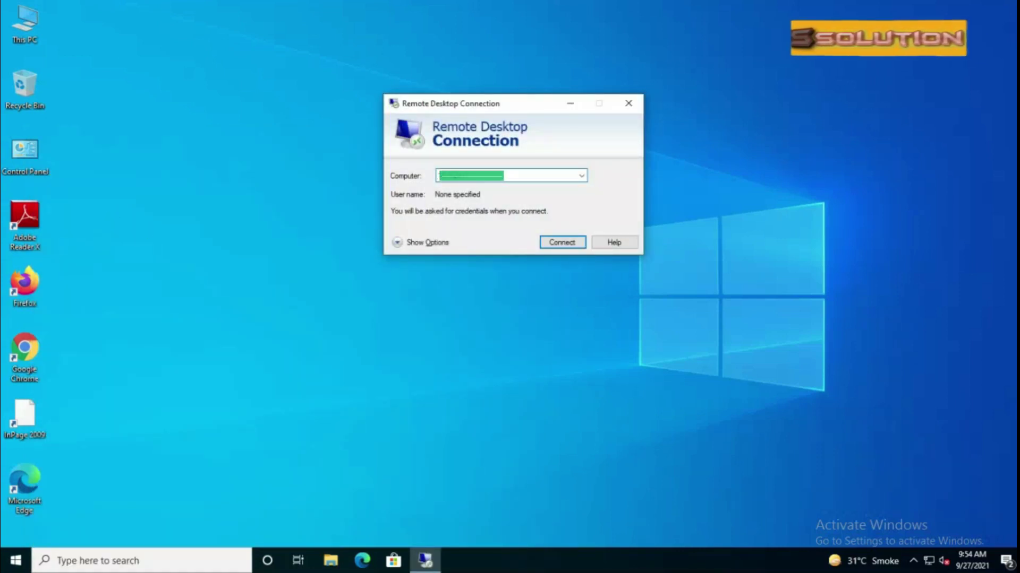
key(Return)
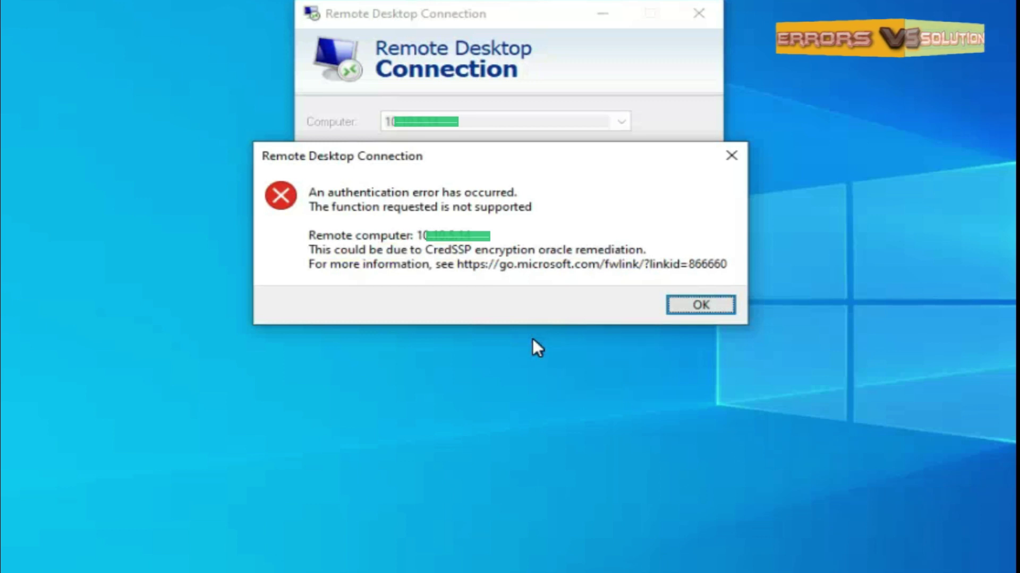
- Dismiss the CredSSP encryption oracle remediation authentication error
click(693, 307)
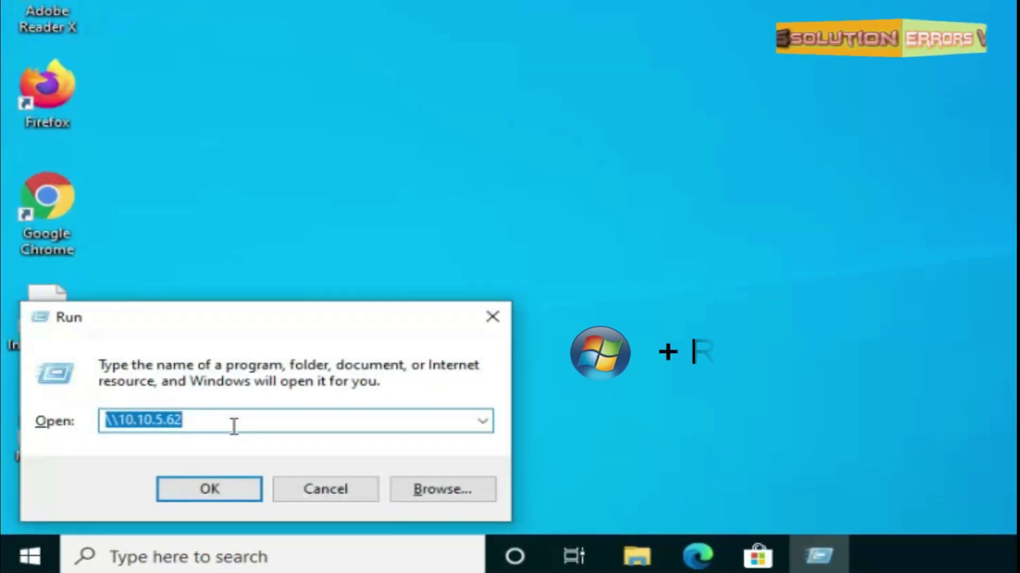
- Replace the Run box entry with gpedit.msc and run it to open the policy editor
key(BackSpace)
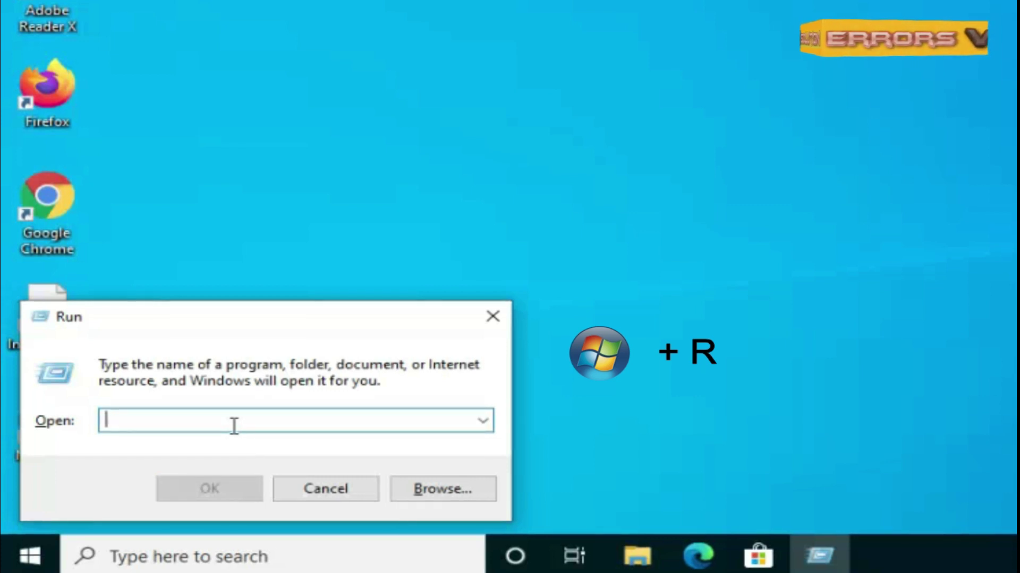
text(gpe)
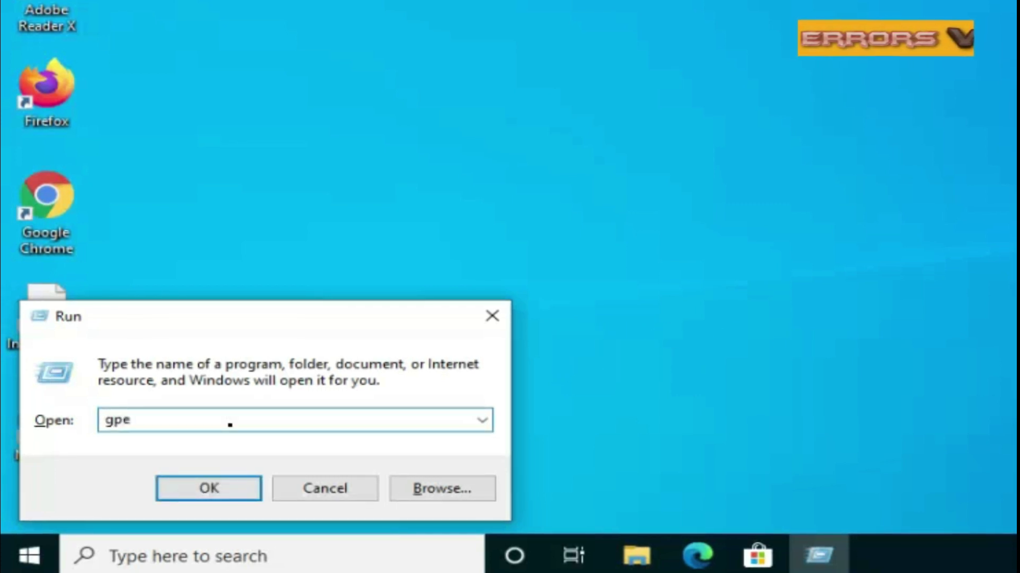
text(dit.msc)
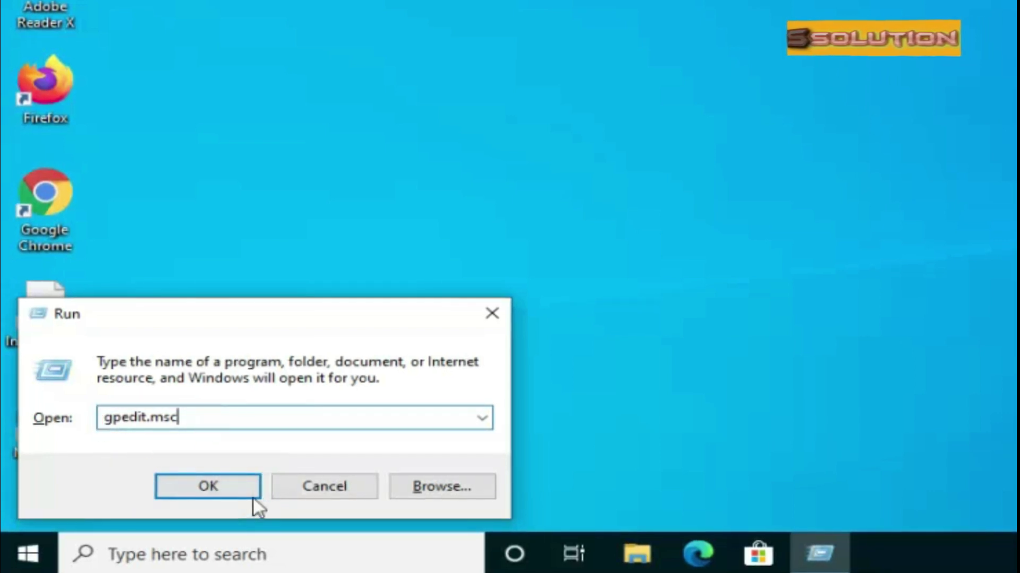
click(227, 485)
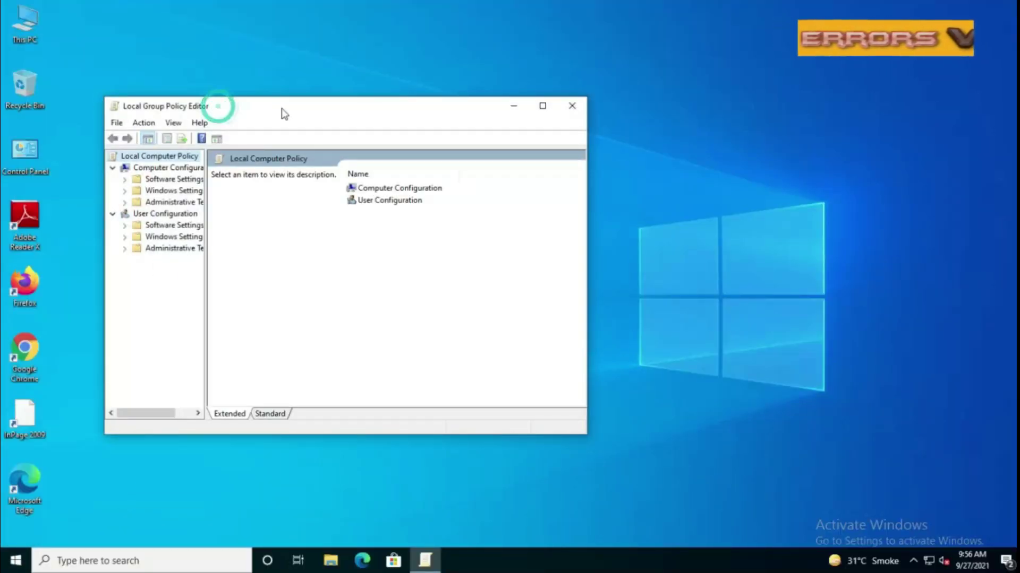
- Center the editor window and widen the tree pane to show full folder names
drag(288, 114, 380, 114)
drag(296, 266, 346, 265)
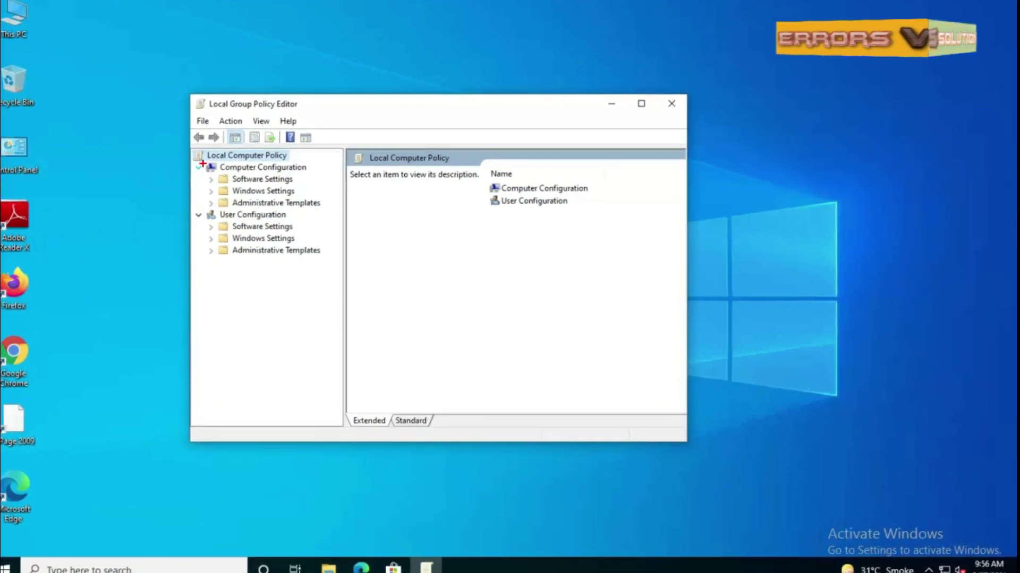
mouse_move(202, 164)
mouse_down()
mouse_move(240, 176)
mouse_move(311, 171)
mouse_up()
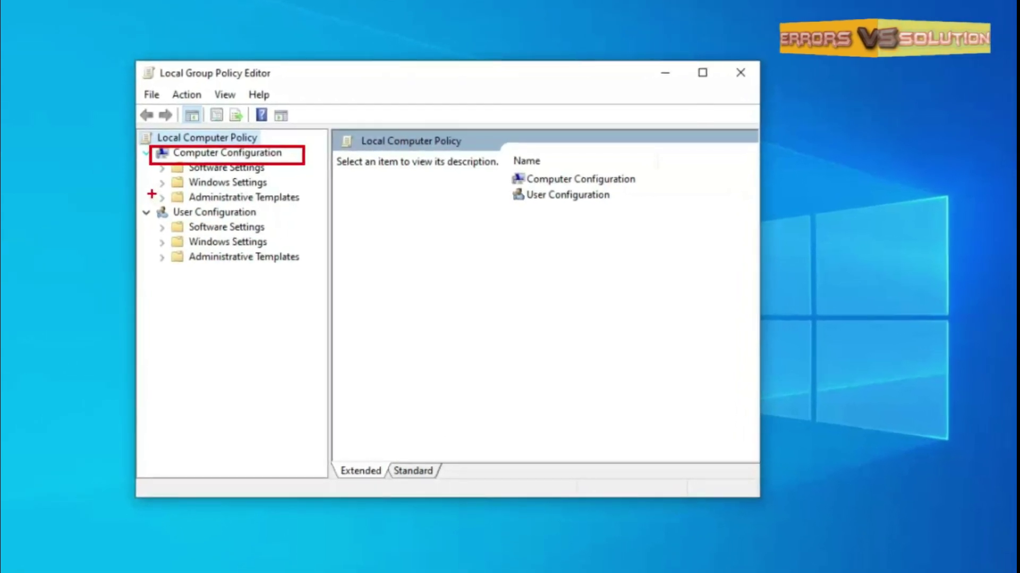
drag(152, 194, 295, 204)
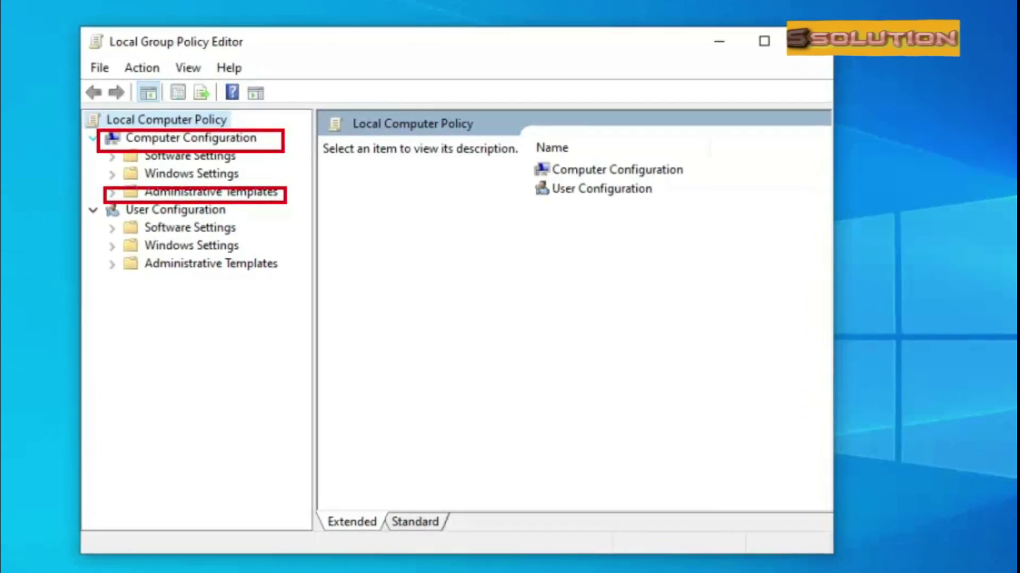
key(Escape)
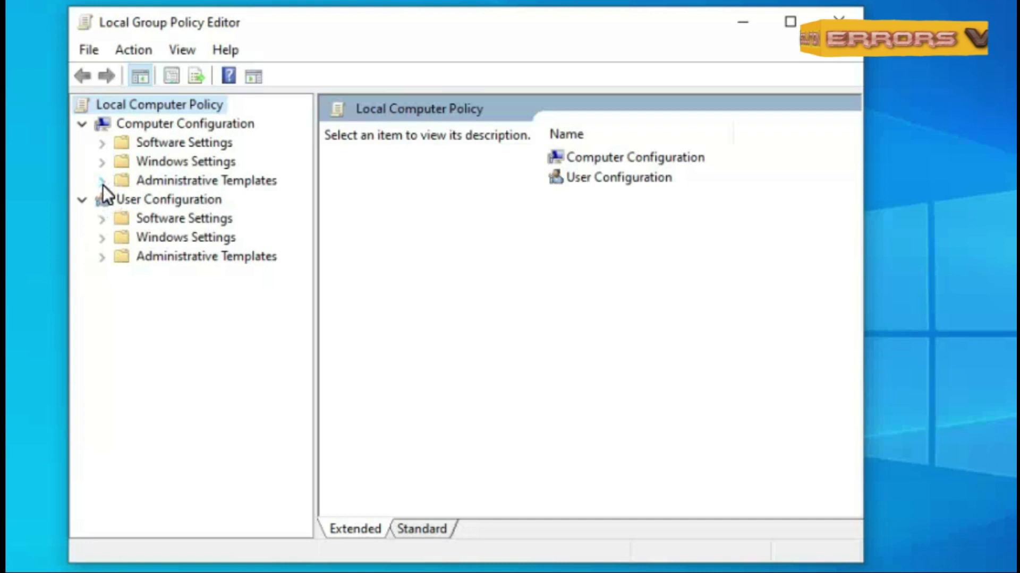
- Expand Administrative Templates and System, then select the Credentials Delegation folder
click(103, 182)
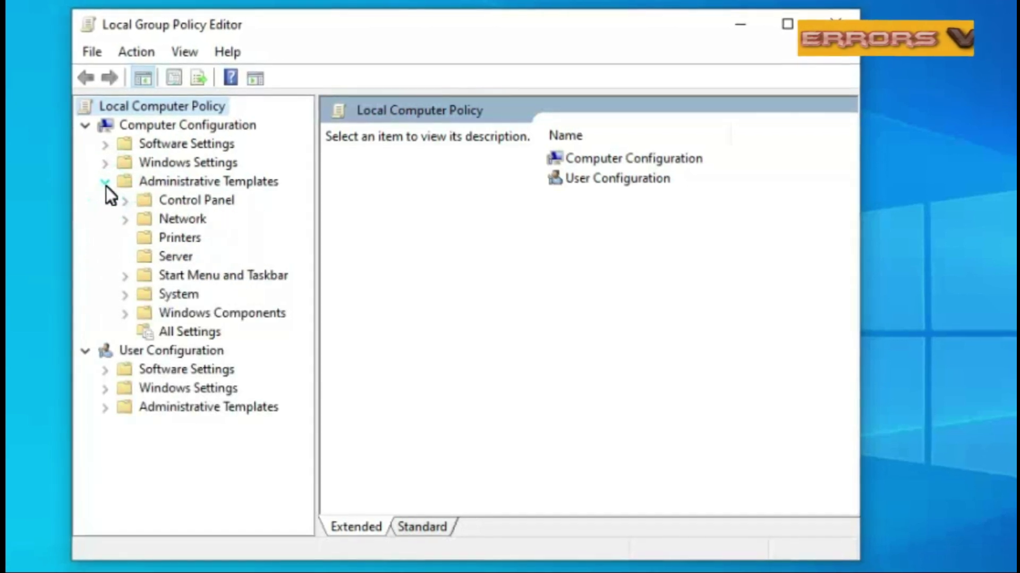
key(ctrl+2)
drag(119, 284, 203, 307)
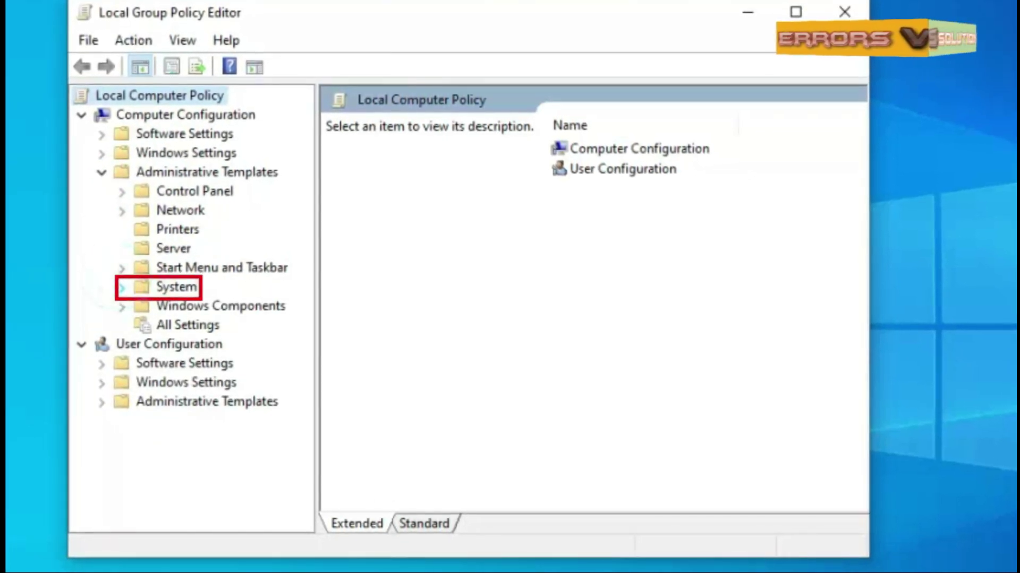
key(Escape)
click(123, 288)
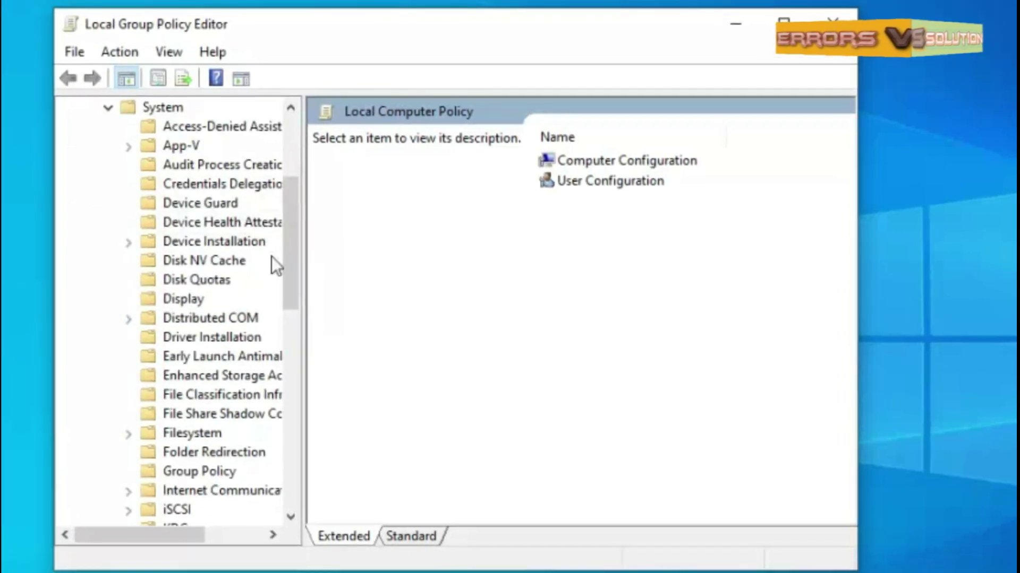
click(181, 534)
mouse_move(184, 521)
mouse_down()
mouse_move(198, 525)
mouse_move(193, 509)
mouse_up()
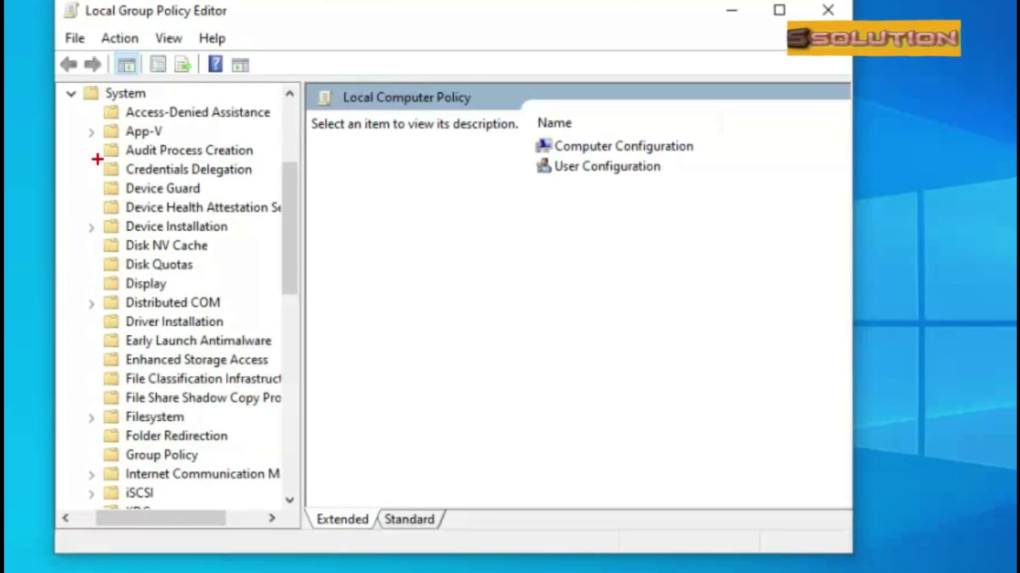
drag(97, 159, 135, 187)
drag(210, 192, 257, 183)
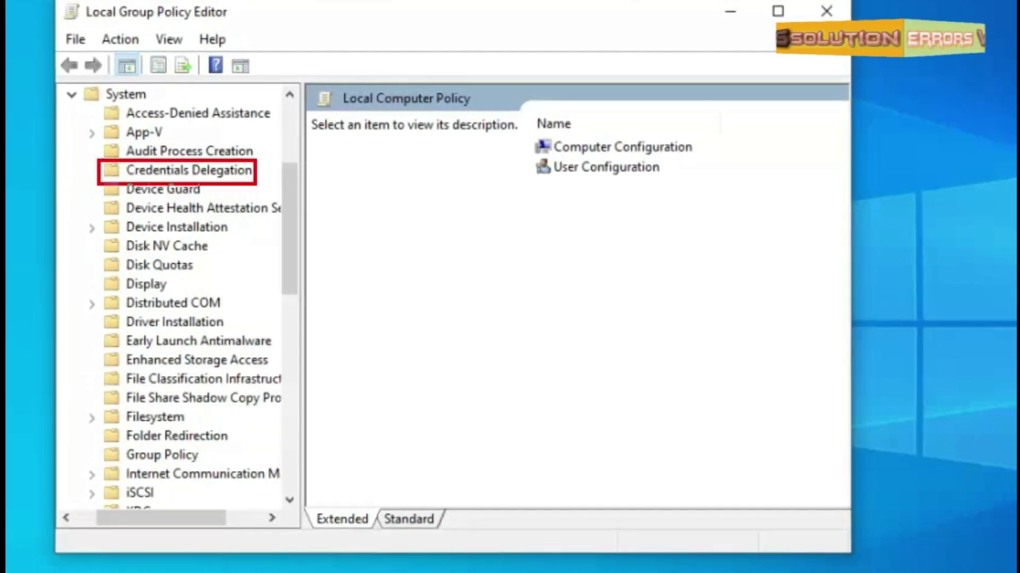
key(Escape)
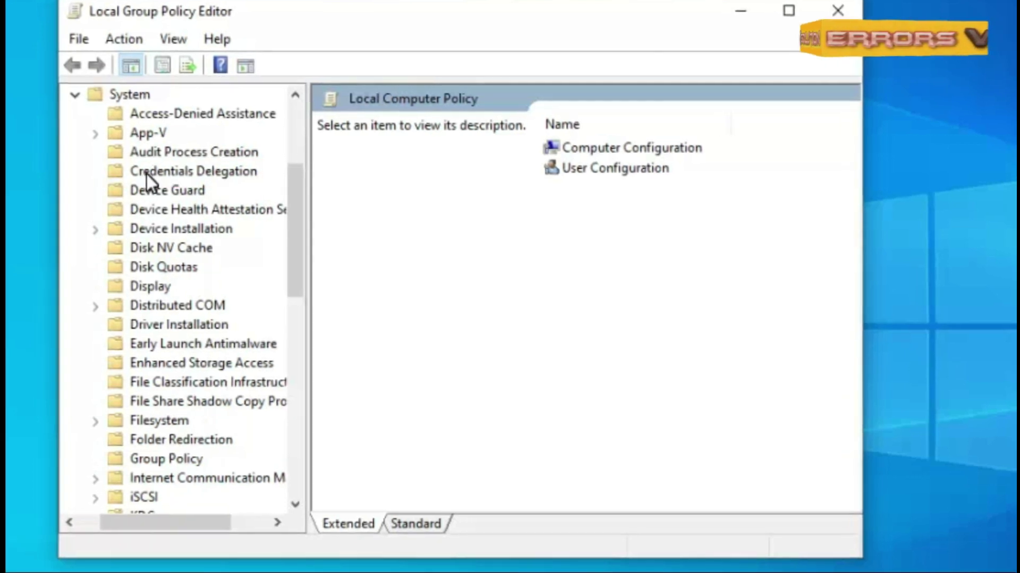
click(147, 174)
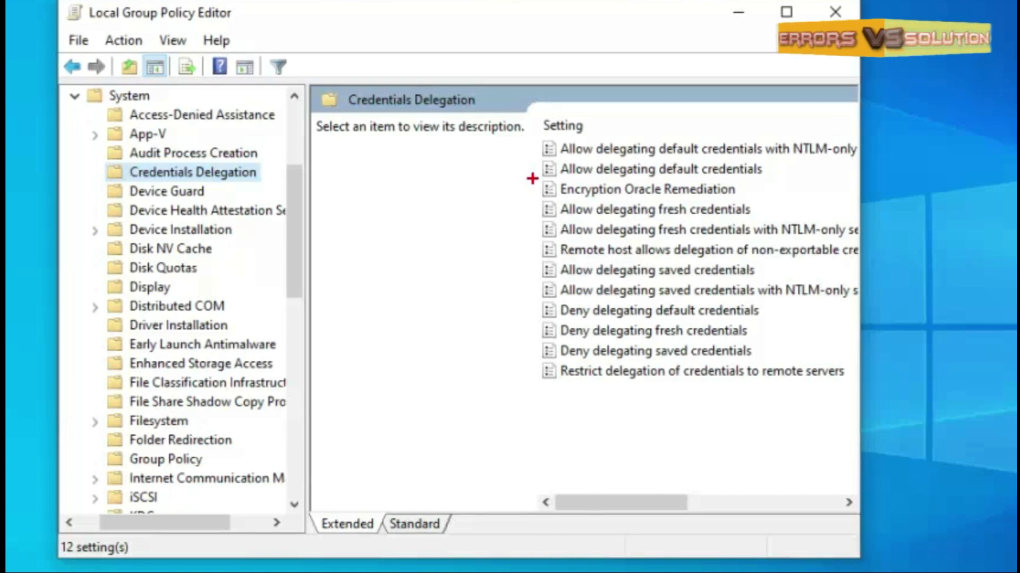
- Open the Encryption Oracle Remediation policy dialog from the Credentials Delegation list
drag(532, 179, 745, 204)
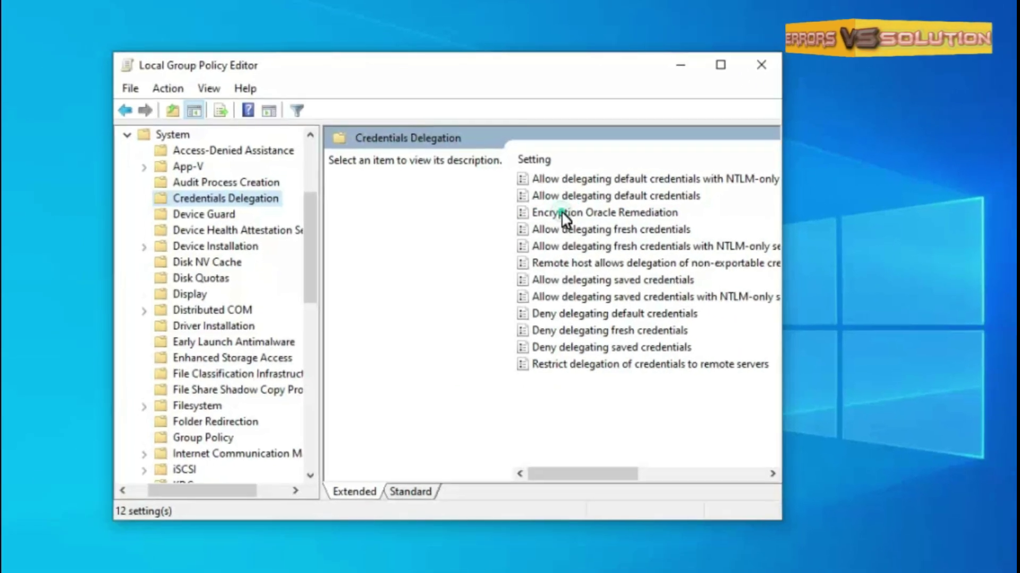
click(595, 191)
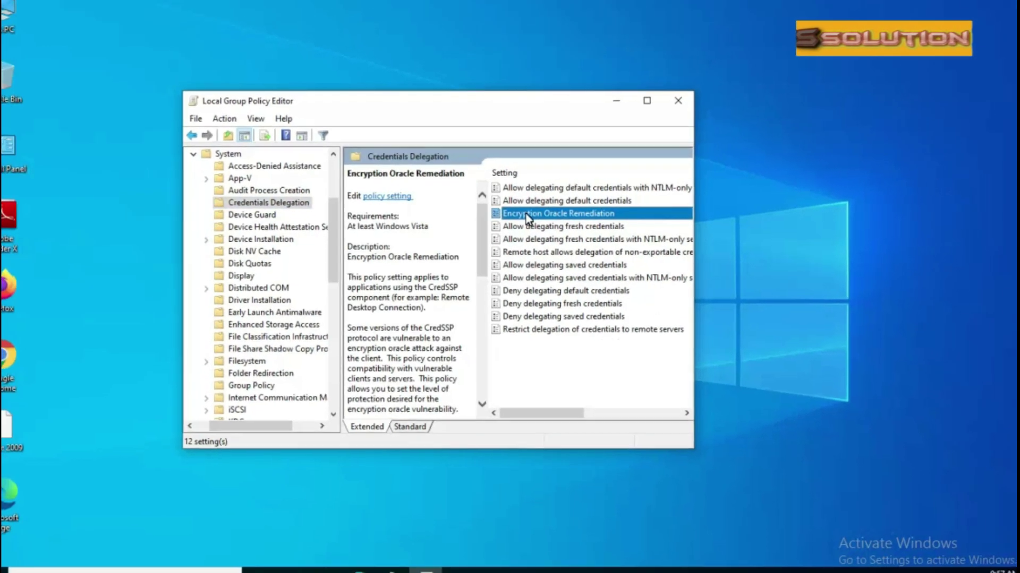
double_click(538, 215)
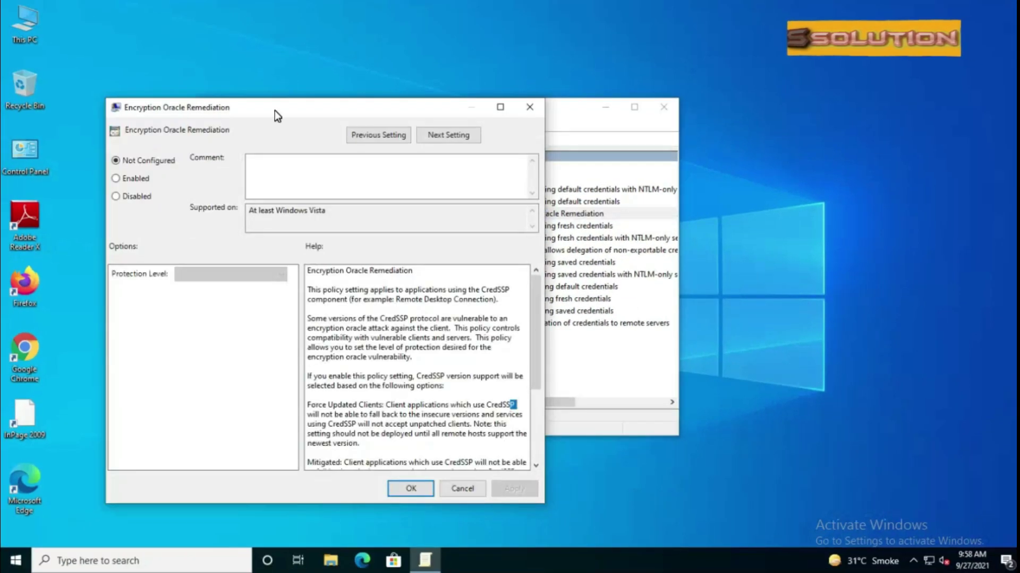
drag(275, 109, 322, 85)
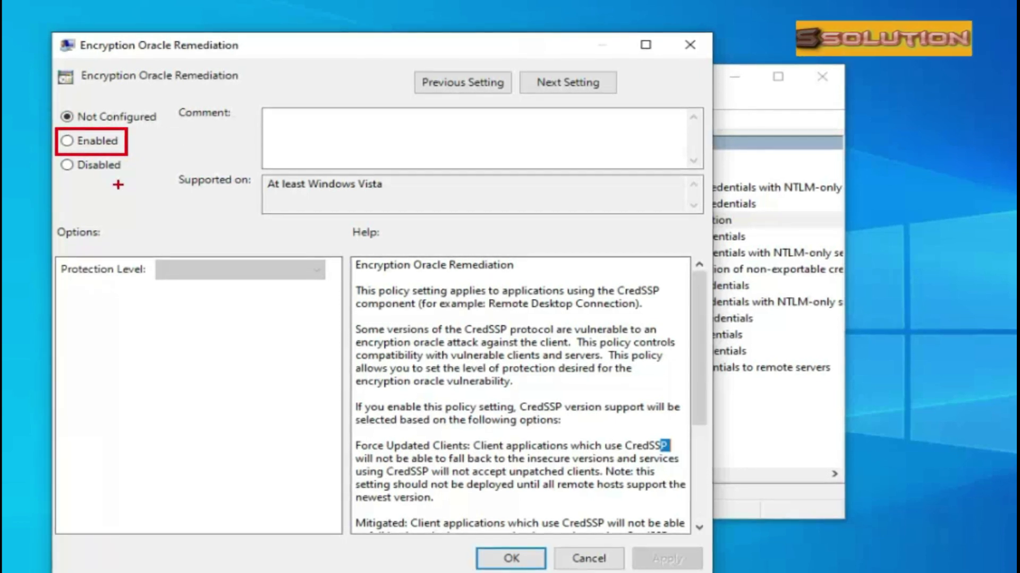
- Set the Encryption Oracle Remediation policy to Enabled
click(69, 146)
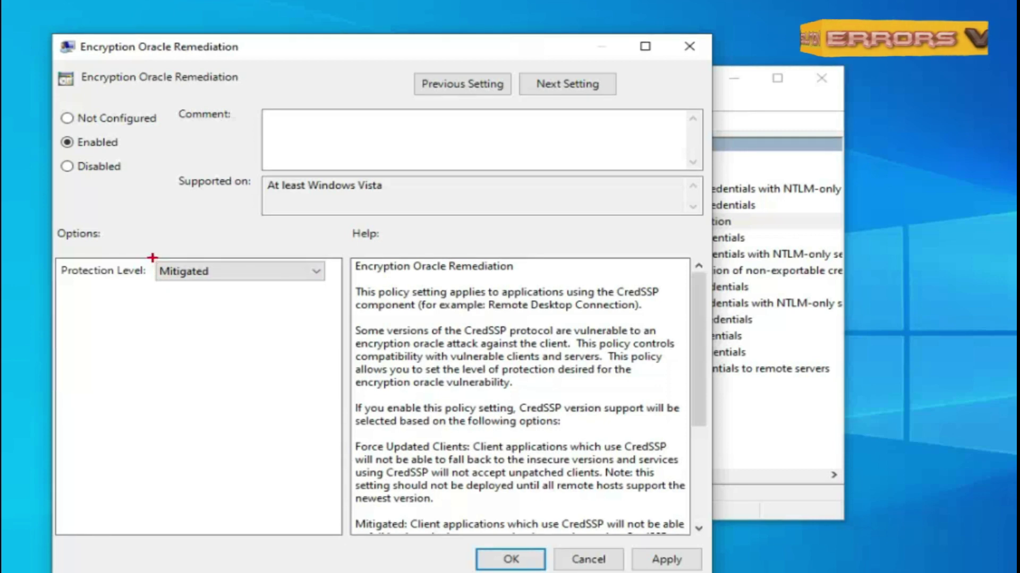
mouse_move(152, 259)
mouse_down()
mouse_move(202, 287)
mouse_move(299, 293)
mouse_up()
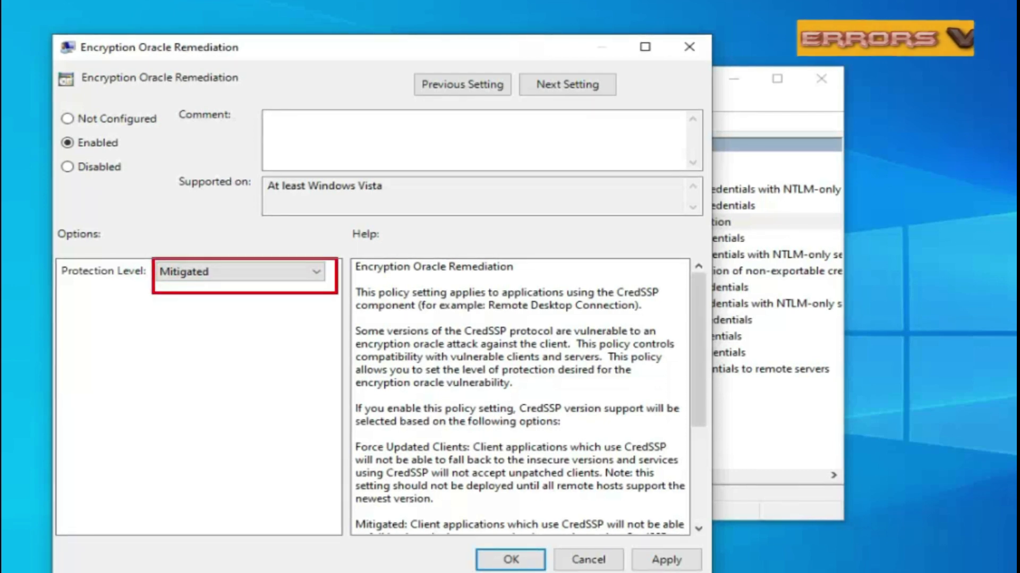
drag(59, 258, 147, 295)
key(Escape)
- Choose Vulnerable as the Protection Level, then apply and close the policy dialog
click(313, 272)
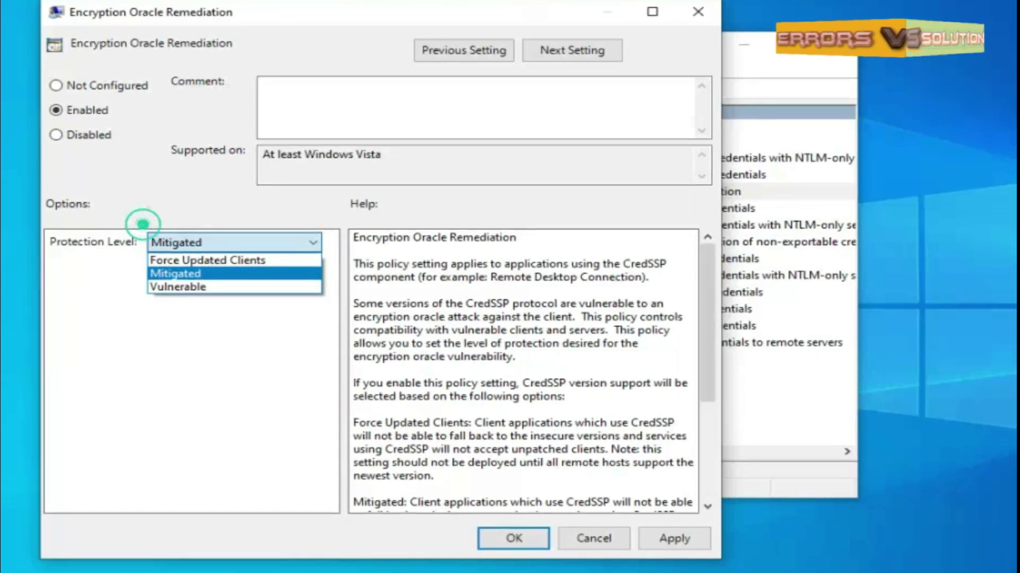
mouse_move(143, 224)
mouse_down()
mouse_move(216, 308)
mouse_move(340, 297)
mouse_move(332, 304)
mouse_up()
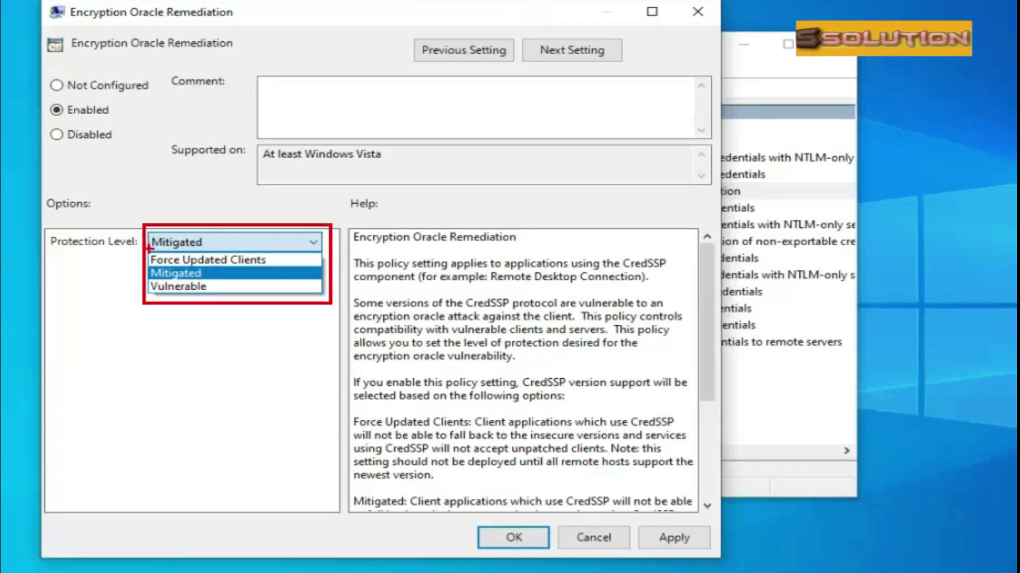
drag(170, 261, 241, 262)
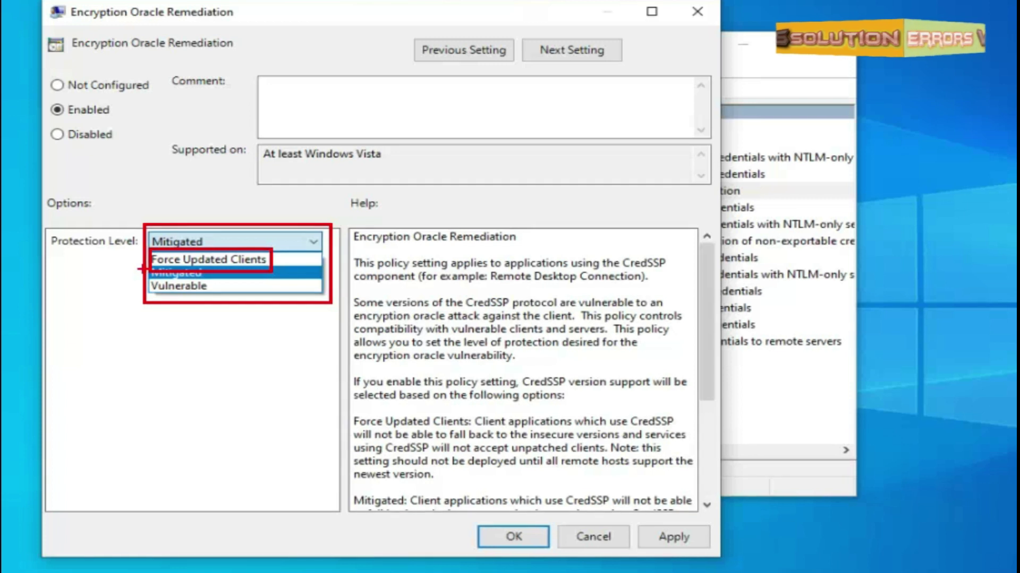
mouse_move(143, 266)
mouse_down()
mouse_move(154, 276)
mouse_move(217, 277)
mouse_up()
drag(146, 276, 223, 298)
key(Escape)
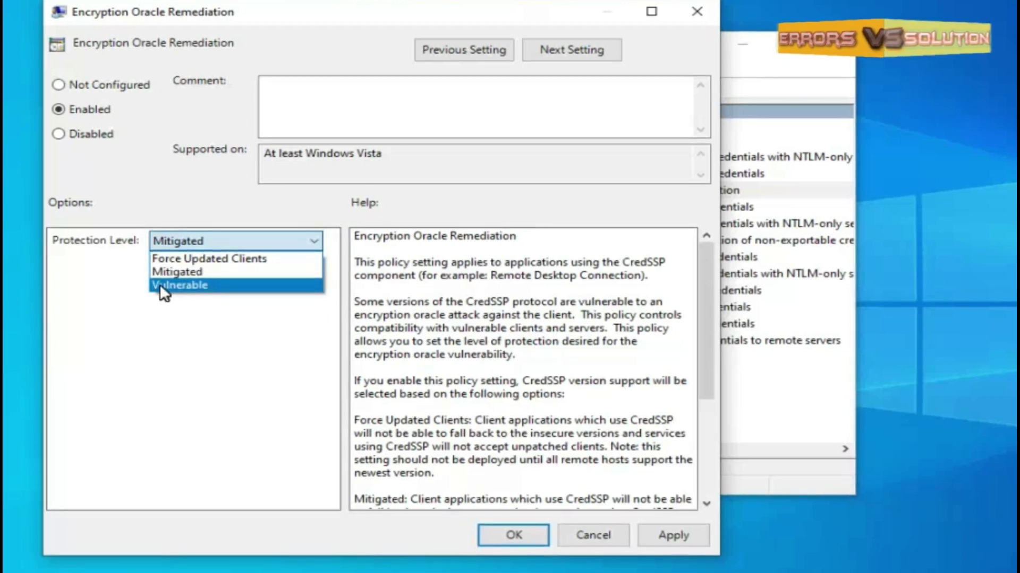
click(163, 287)
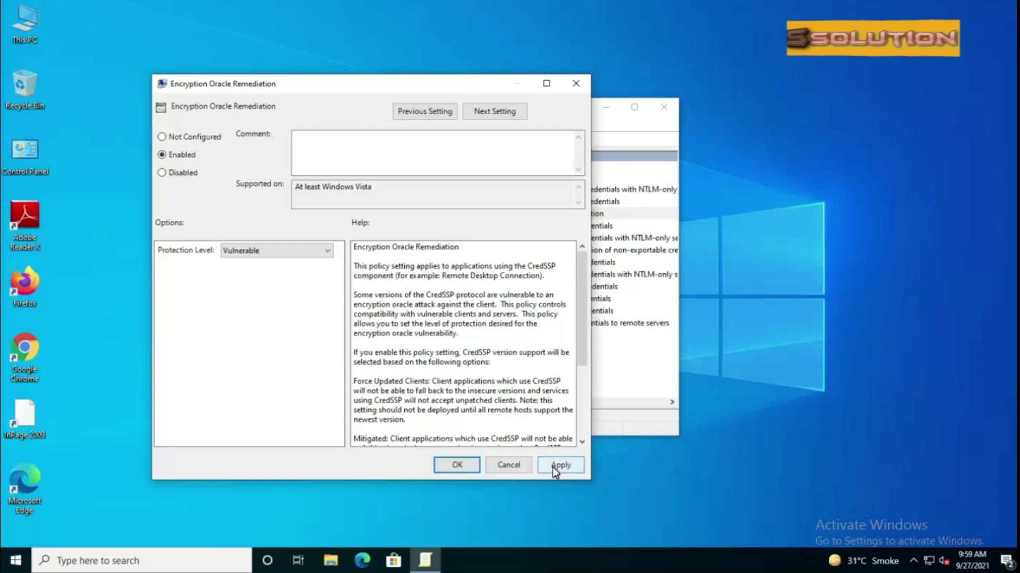
click(554, 470)
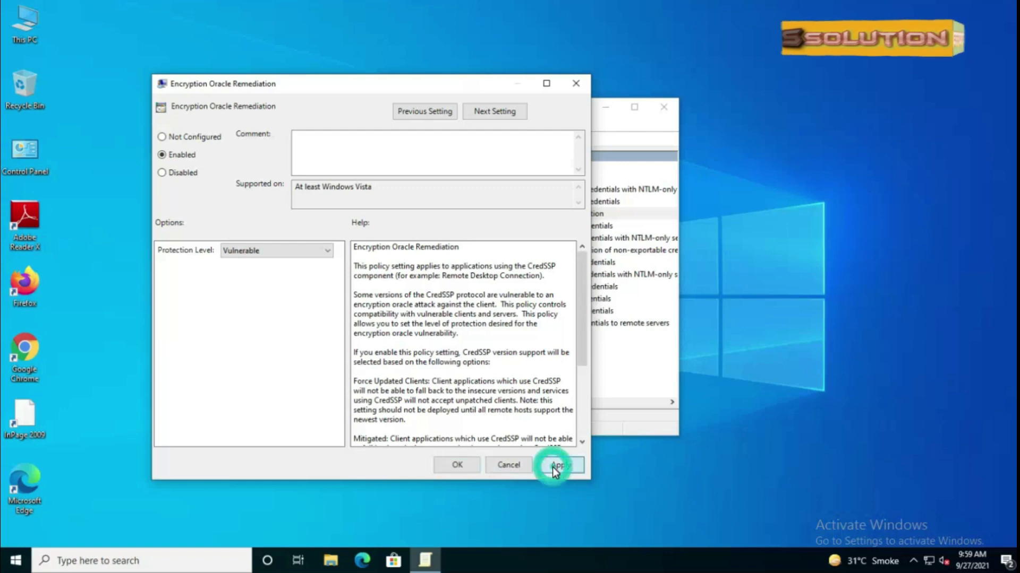
click(464, 470)
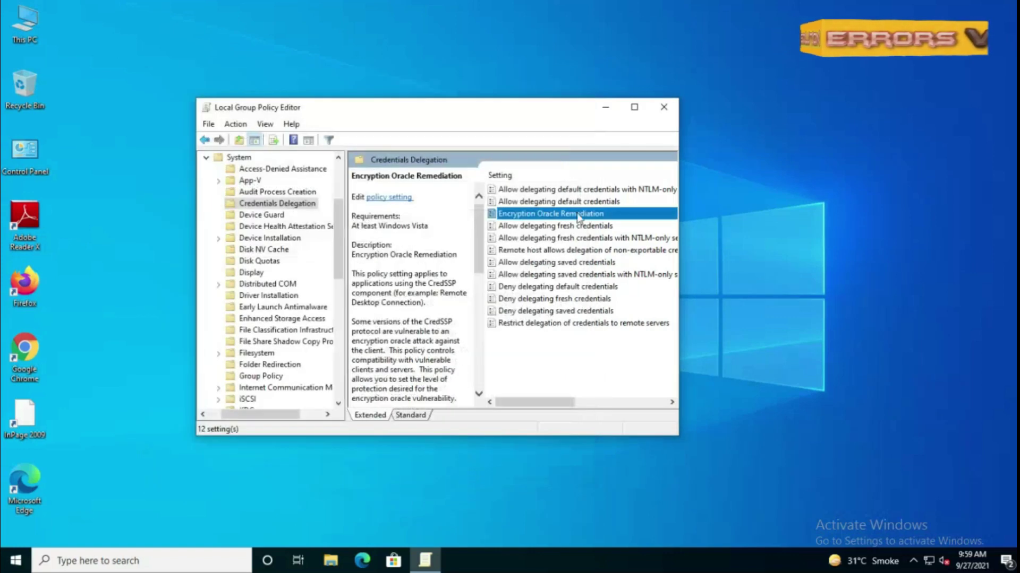
- Close the policy editor and reconnect to the remote address via Remote Desktop Connection
click(663, 107)
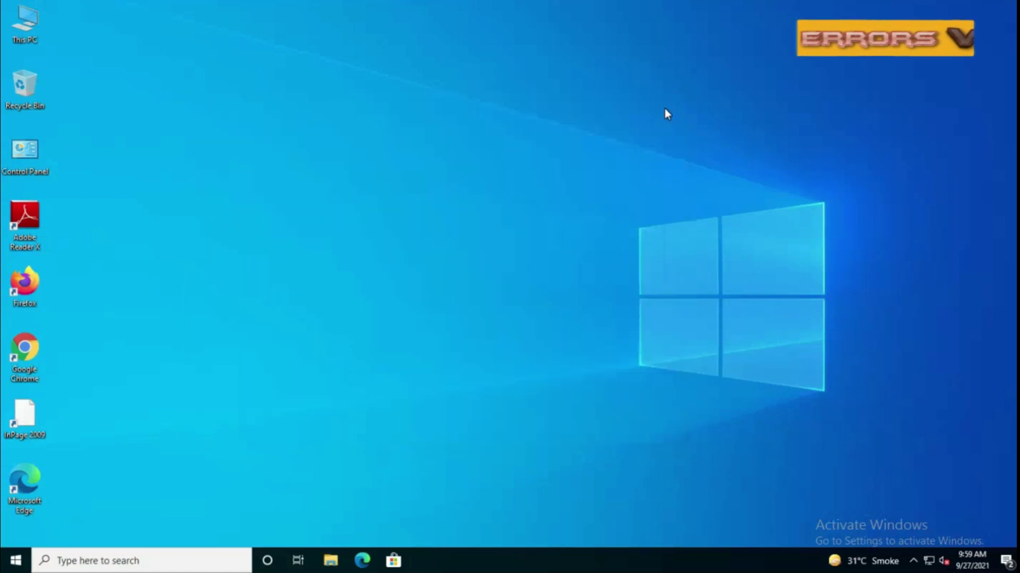
click(14, 560)
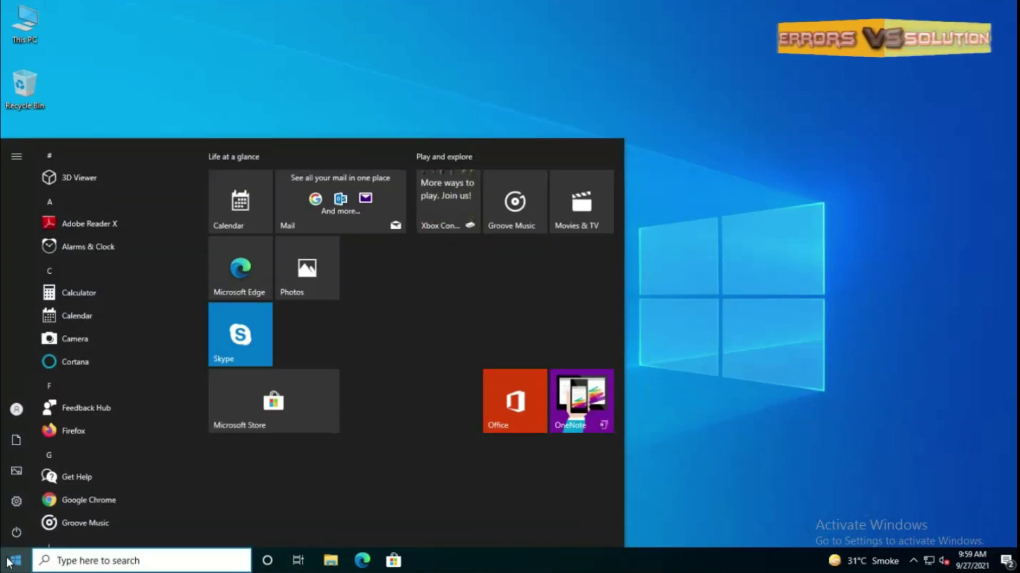
text(m)
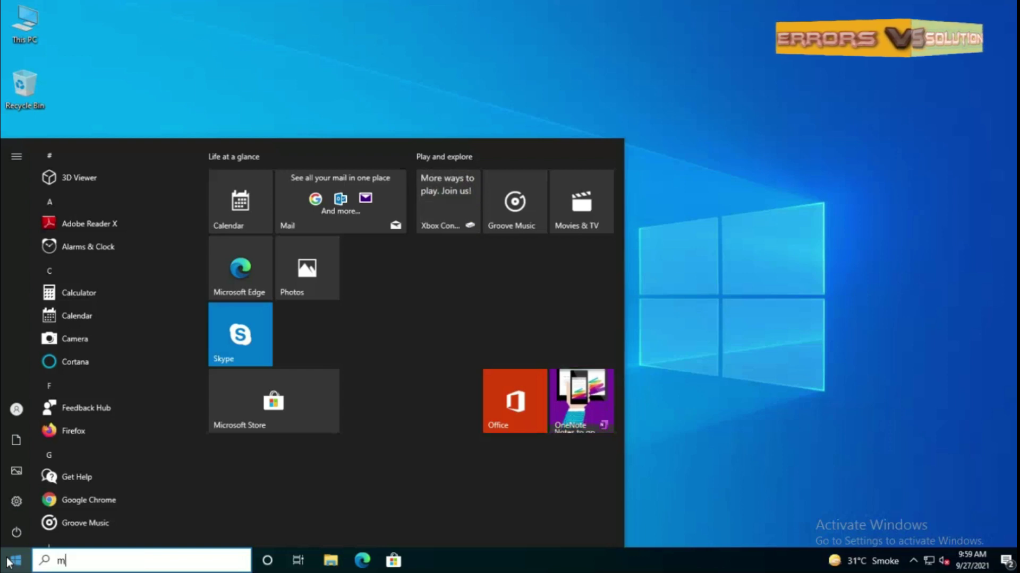
text(stsc)
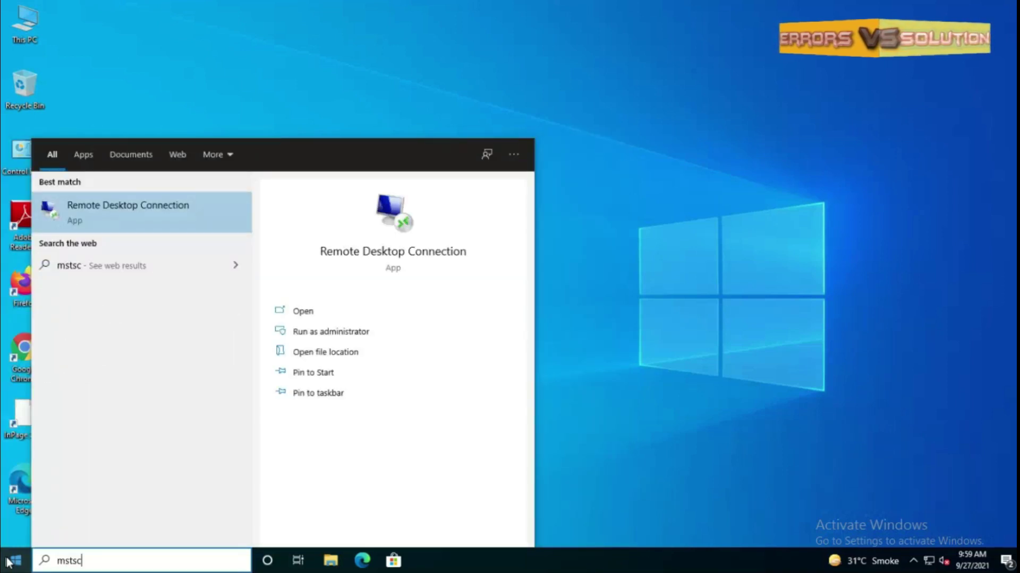
click(91, 218)
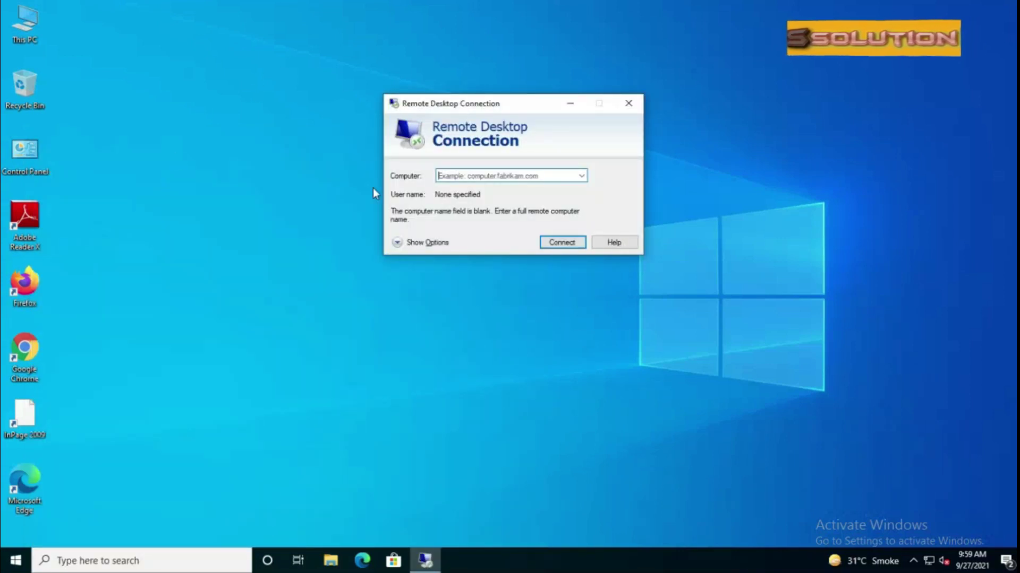
key(ctrl+v)
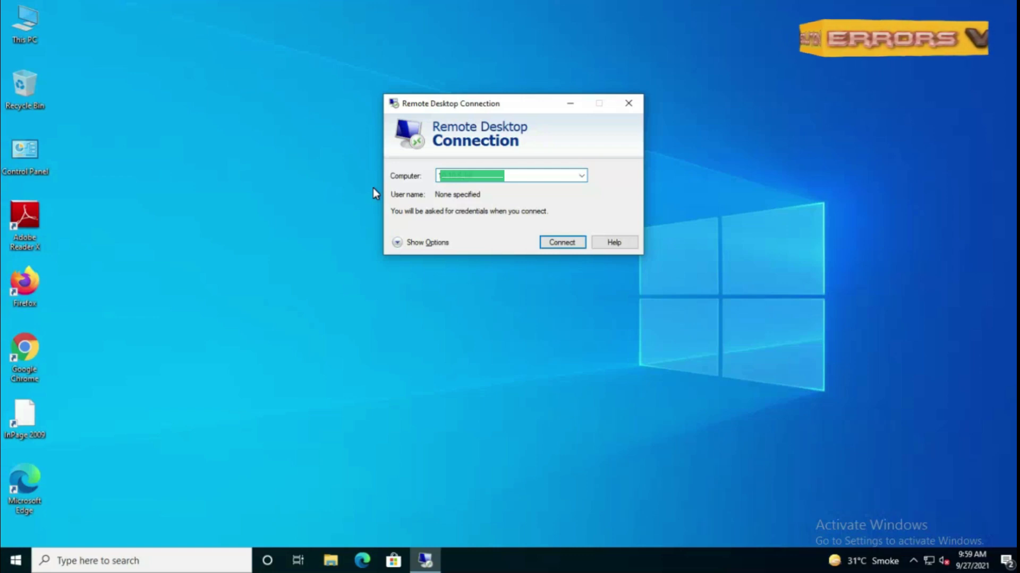
key(Return)
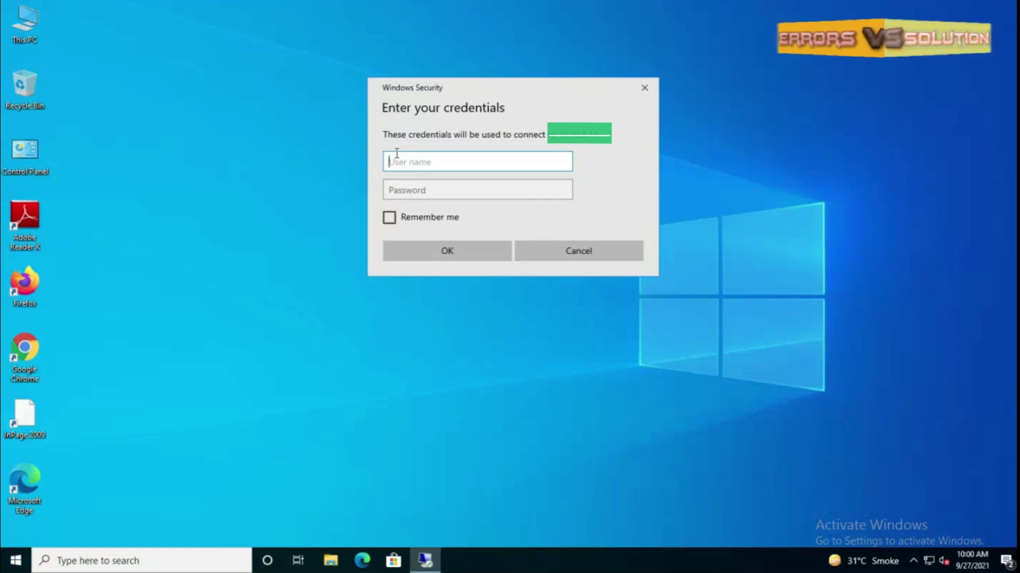
- Enter the account's user name and password in the credentials prompt
text(atif)
key(Tab)
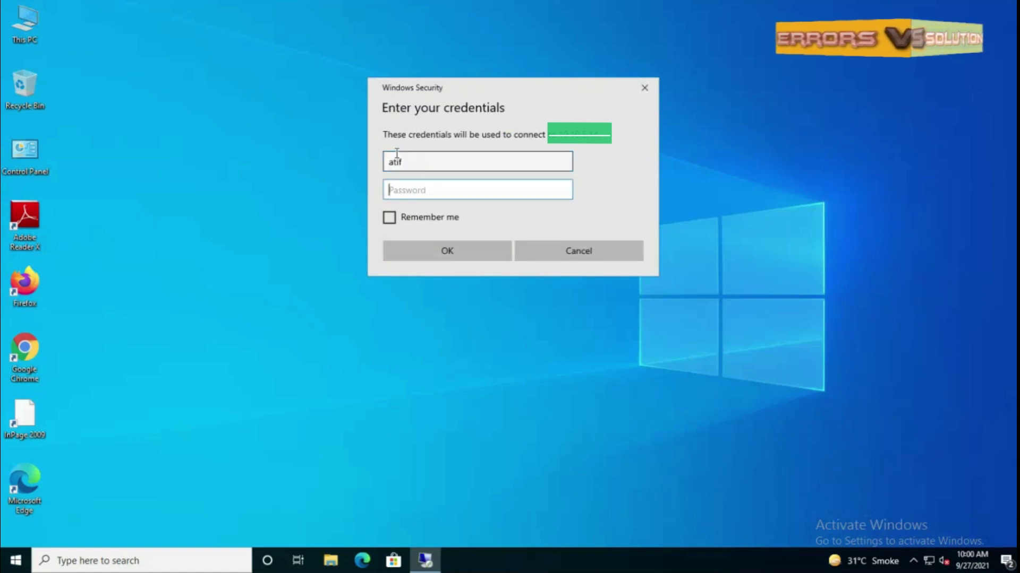
text(a)
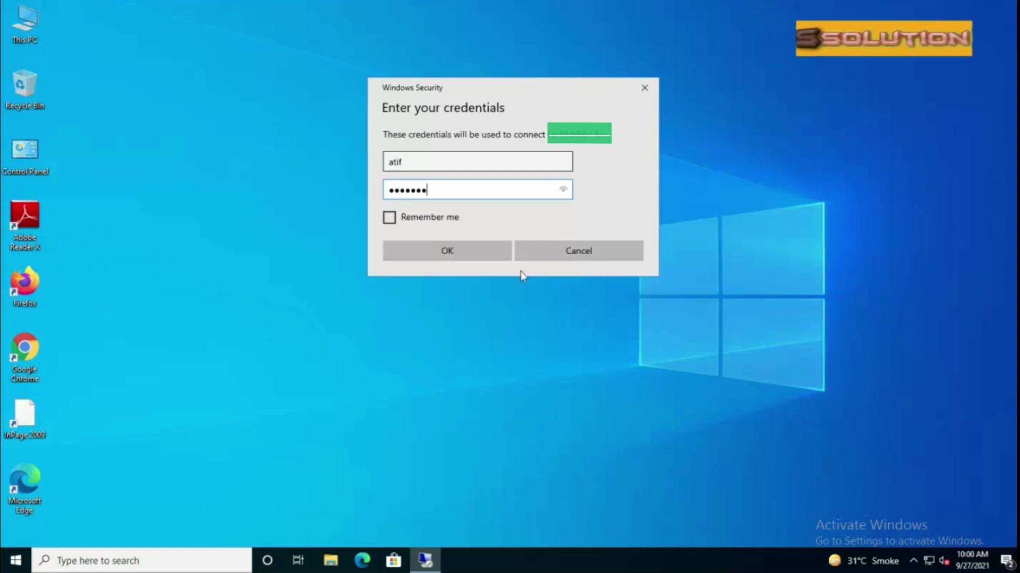
- Submit the entered credentials to continue connecting to the remote computer
click(412, 256)
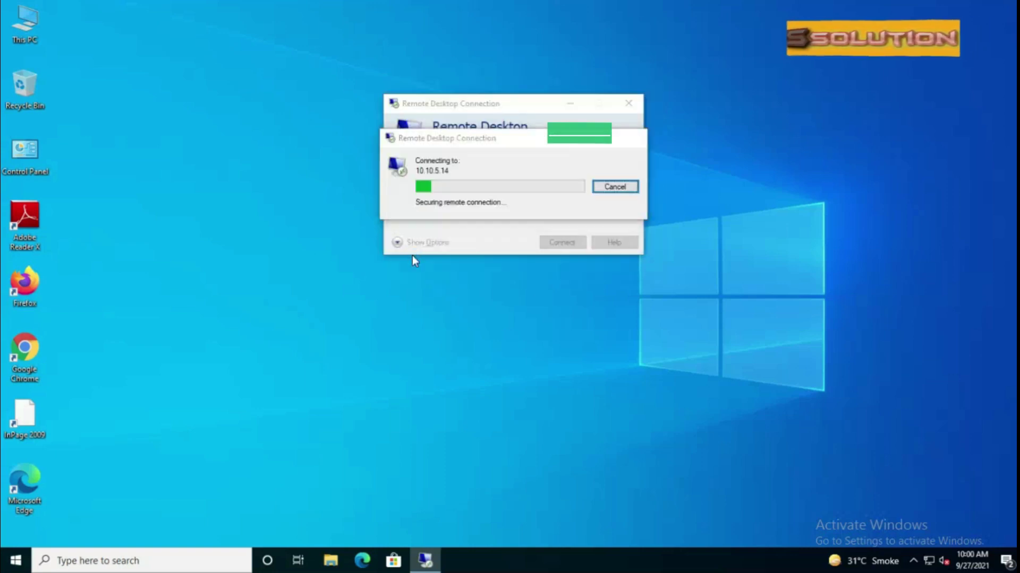